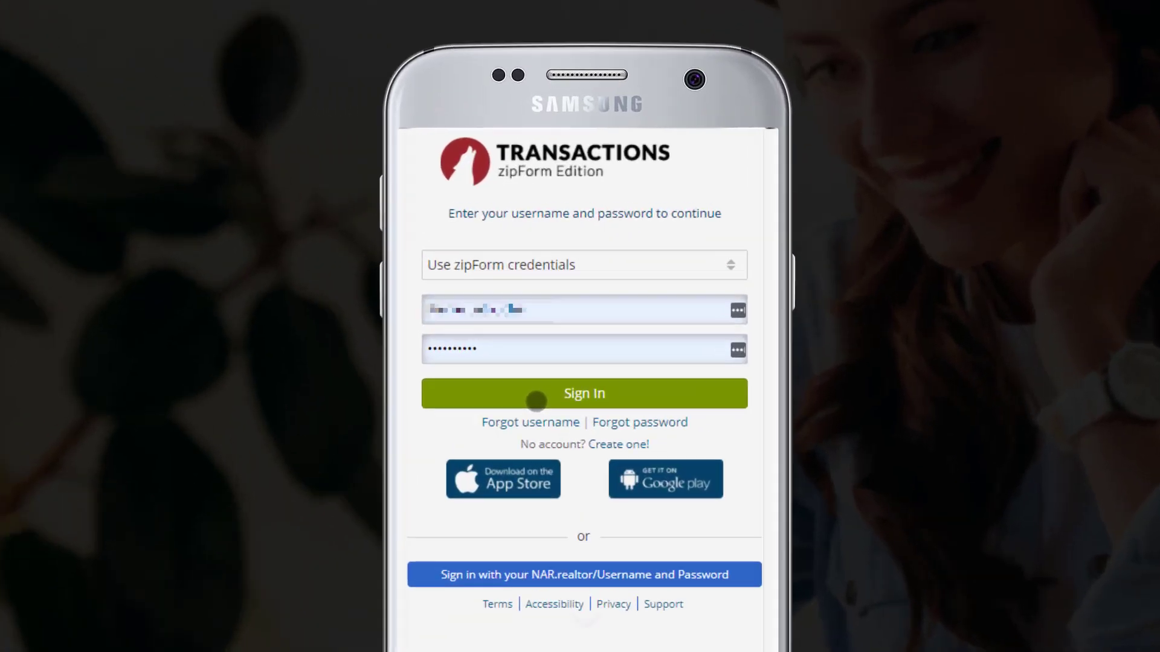
Step: Sign in with the entered zipForm credentials to reach the three-contact Contacts list
left_click(535, 400)
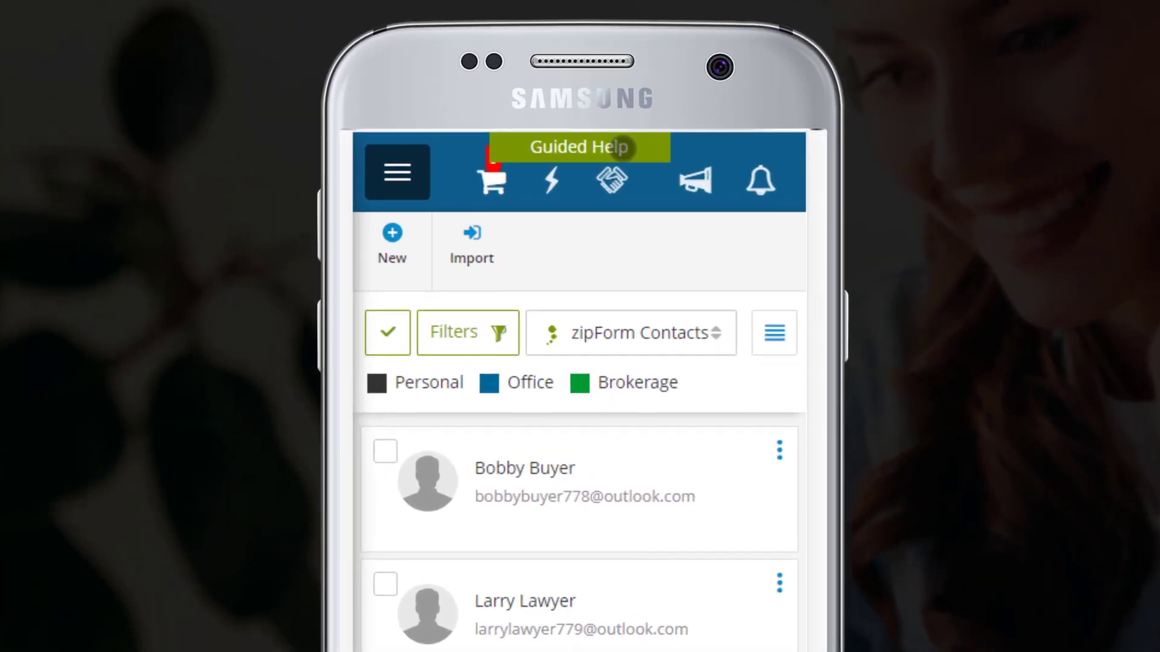
Step: Open the Guided Help panel from the zipForm Contacts screen
left_click(622, 147)
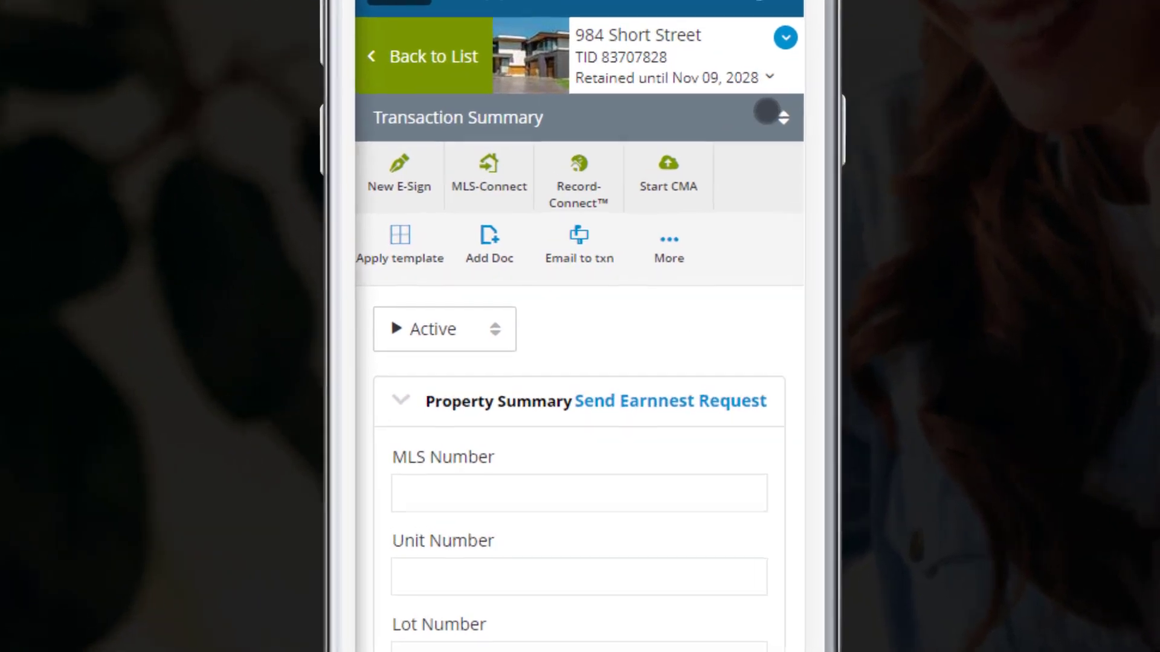
Step: Set TouchSign® as the signing service for the Home Inspection Report e-sign packet
left_click(768, 112)
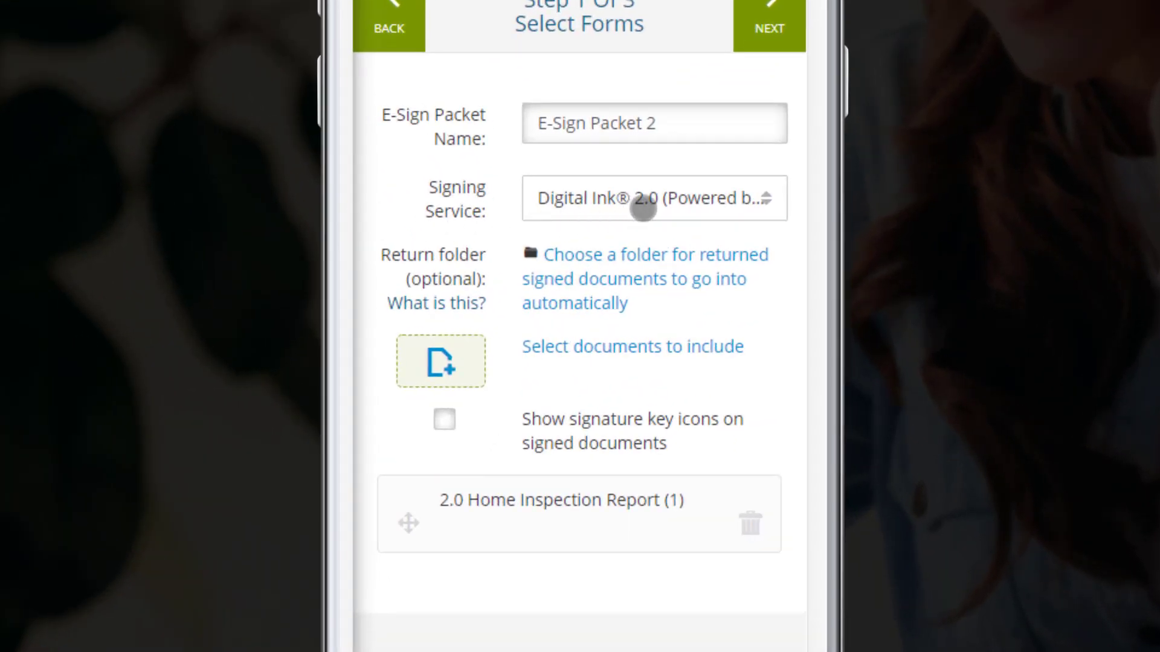
left_click(642, 206)
left_click(610, 317)
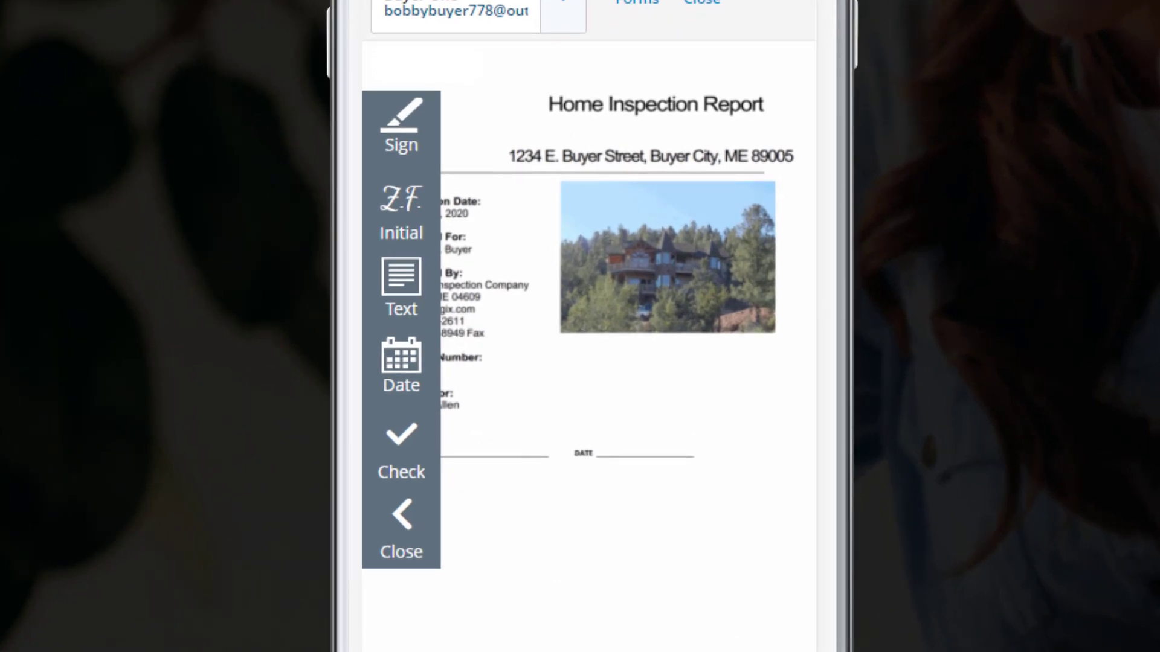
Step: Place a Bobby Buyer signature field on the report's bottom signature line
left_click(401, 118)
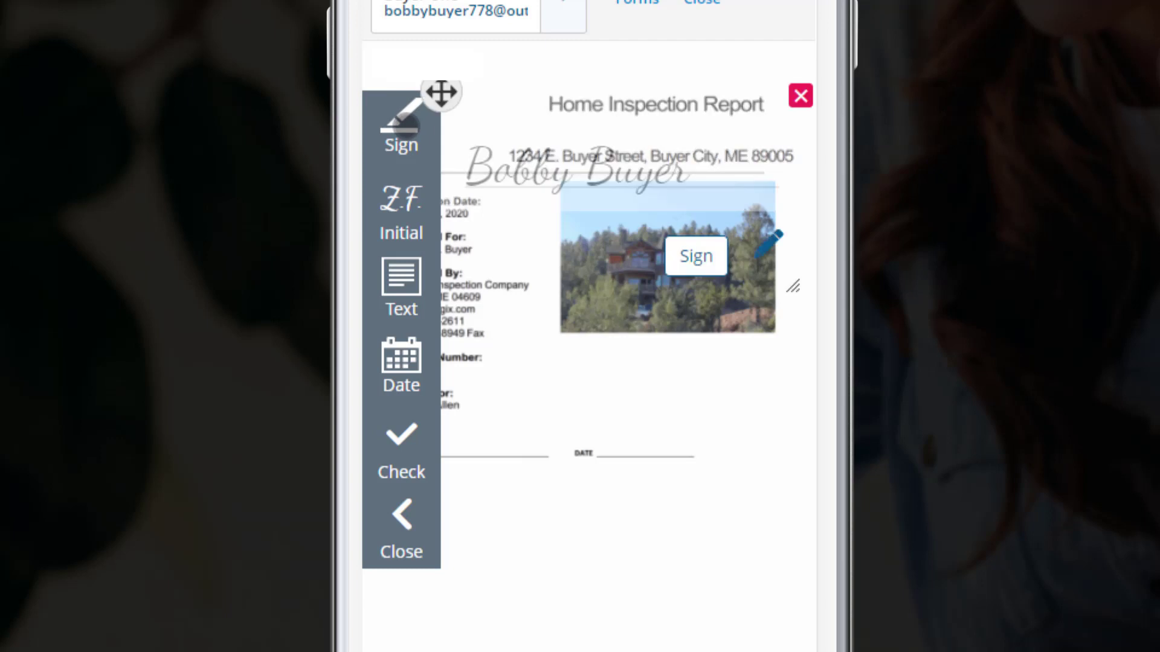
left_click_drag(442, 94, 438, 458)
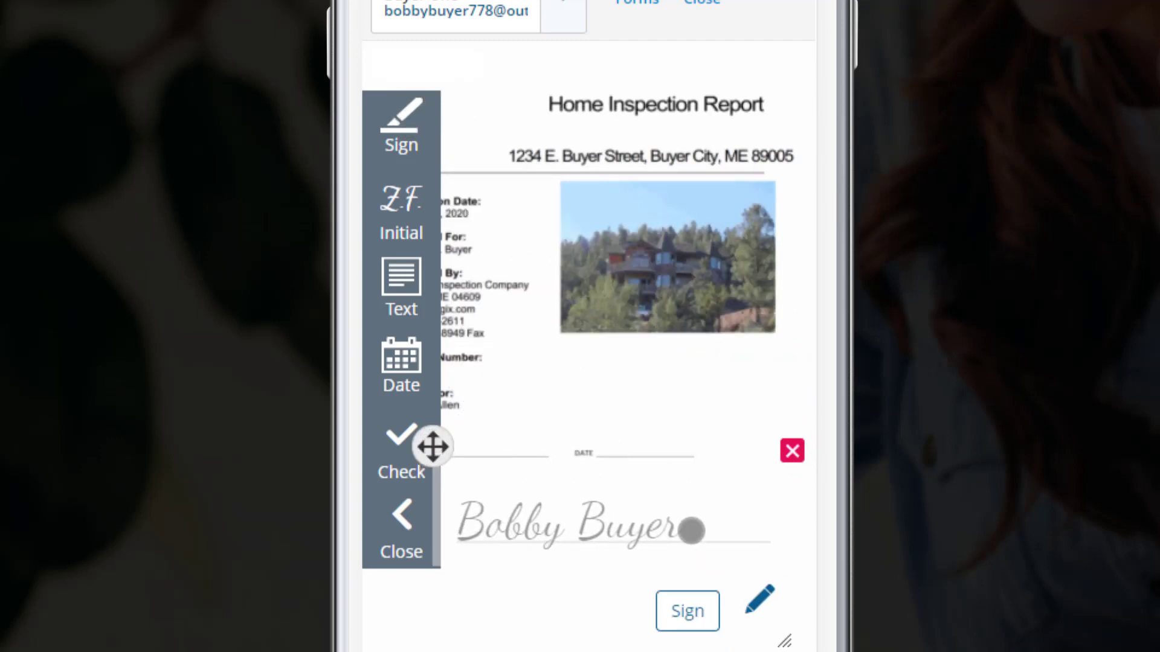
left_click(693, 620)
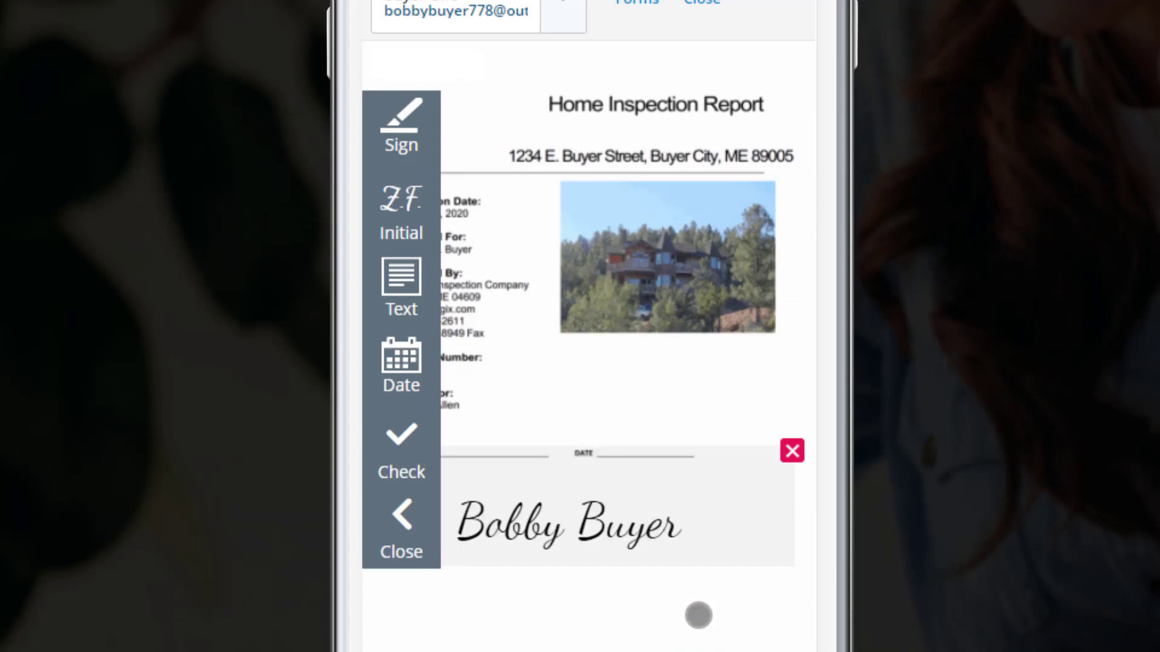